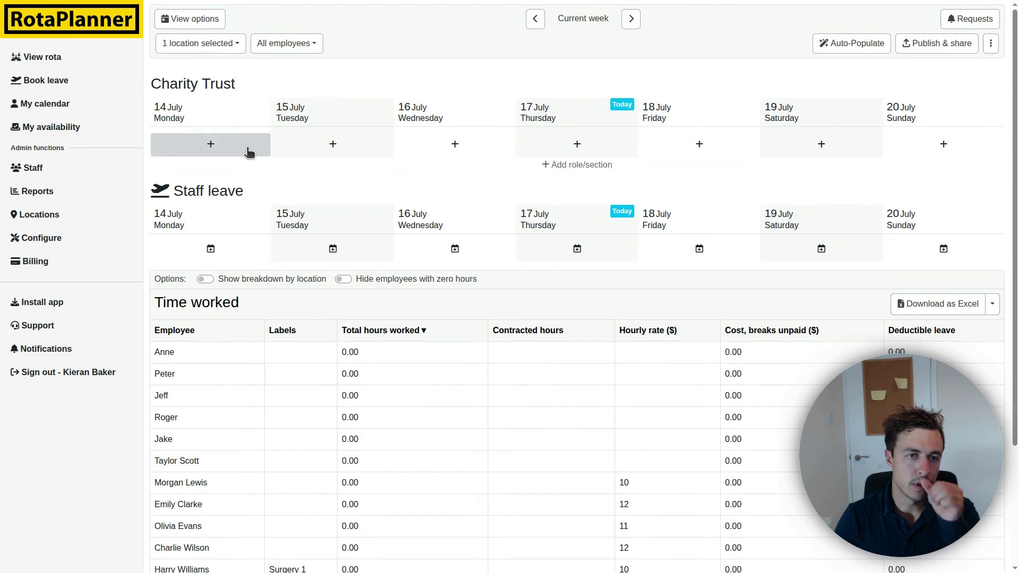
- Start a shift pattern for Charity Trust on Monday 14 July and set the pattern type to Custom
click(225, 151)
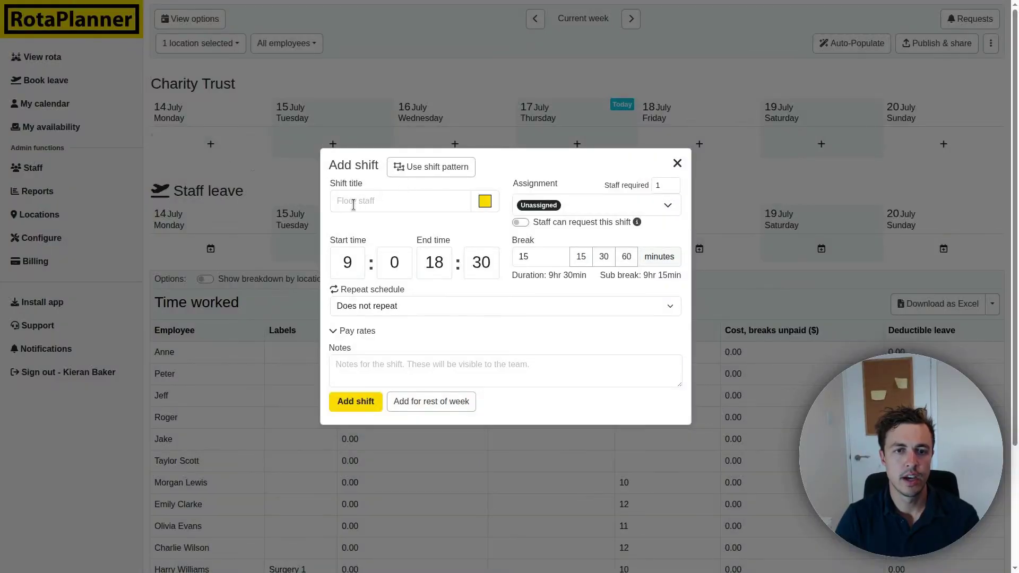
click(271, 171)
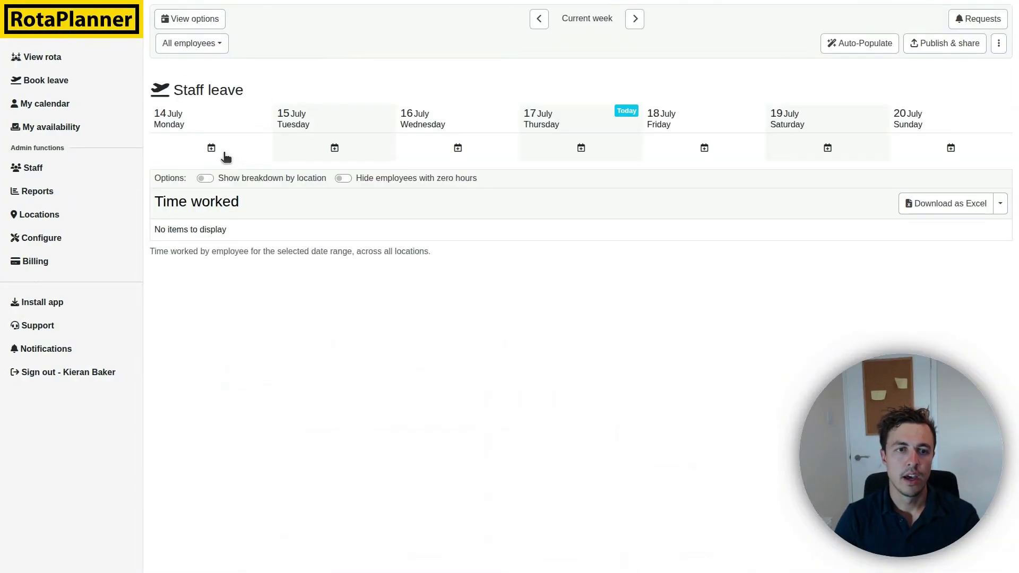
click(223, 151)
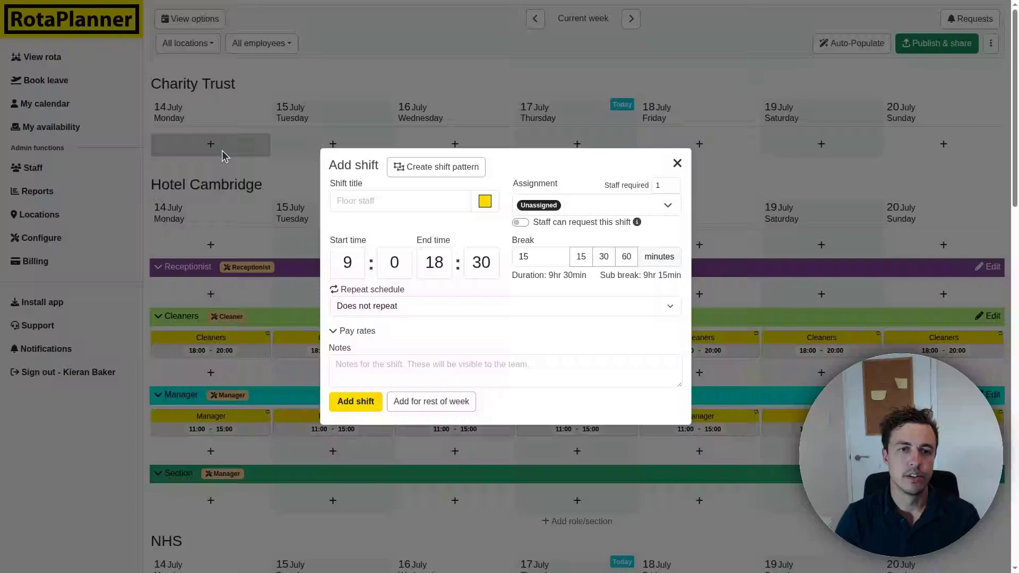
click(440, 172)
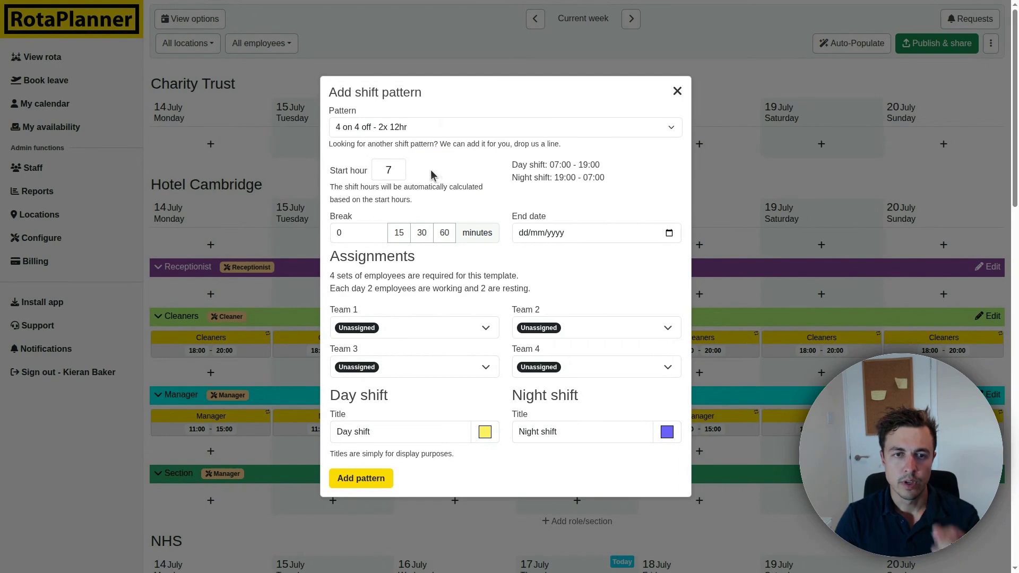
click(420, 129)
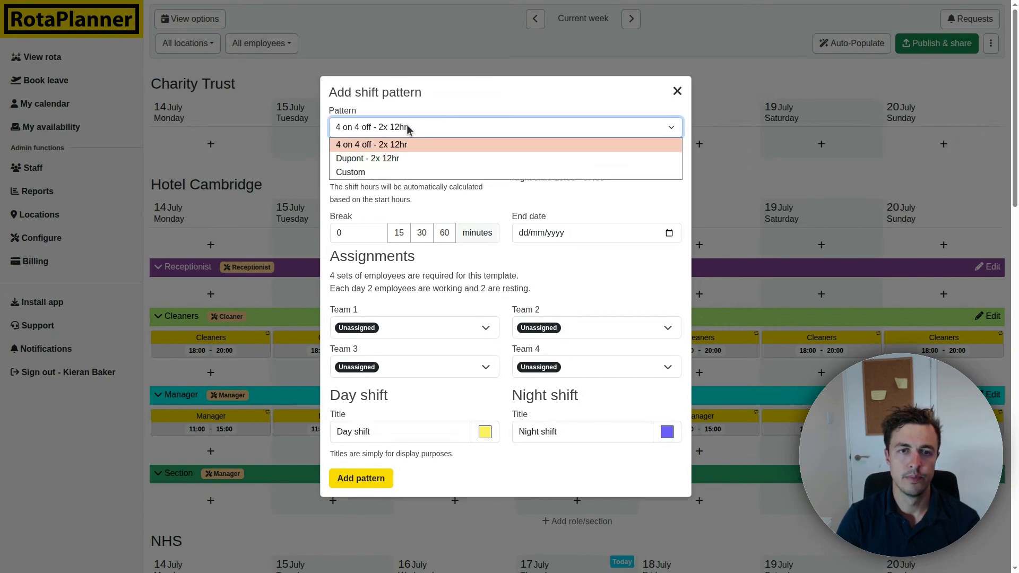
click(367, 175)
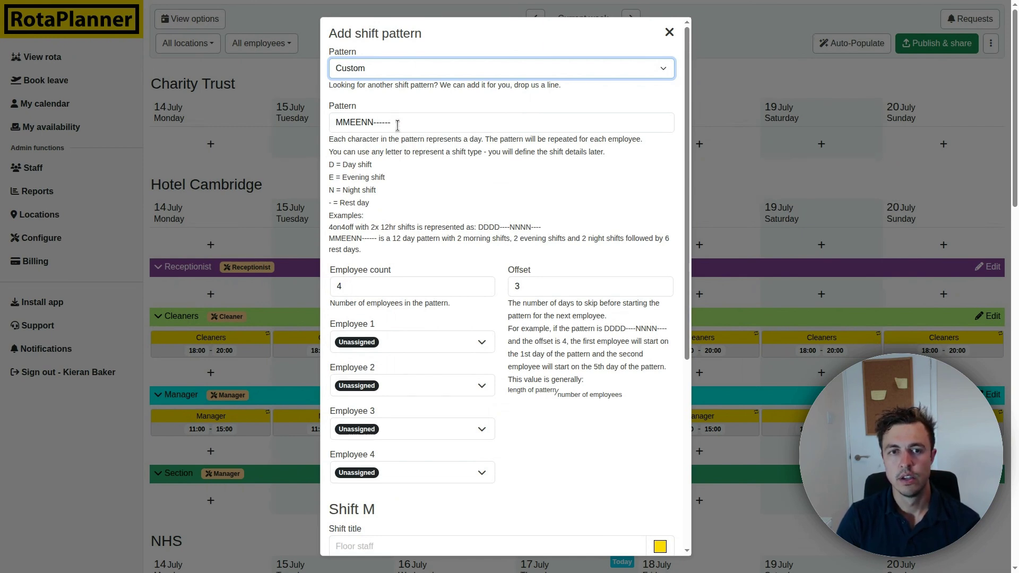
- Replace the custom pattern string with EEEEEEEMMMMMMMLLLLLLL, giving seven days each of E, M and L shifts
triple_click(362, 121)
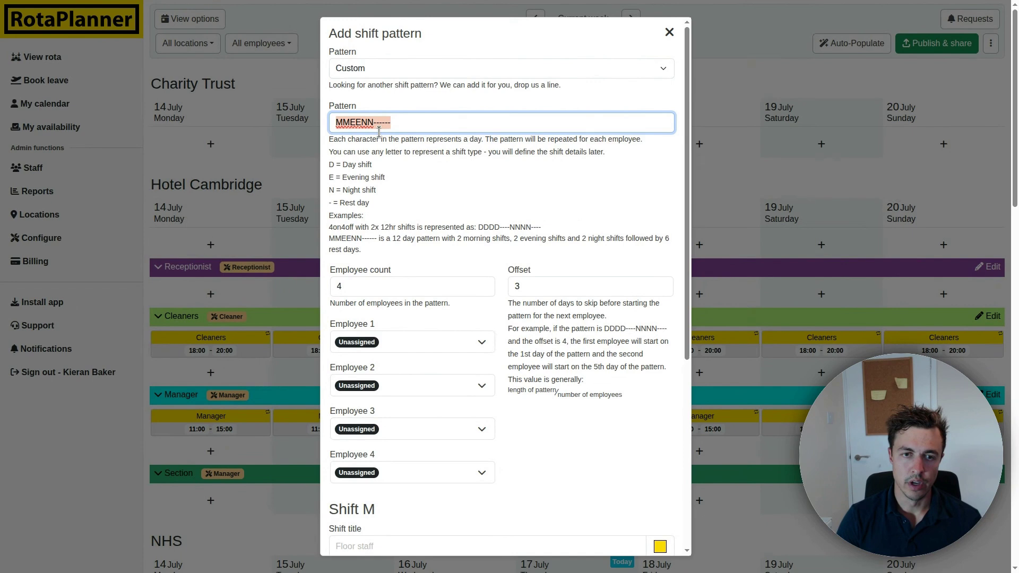
click(380, 135)
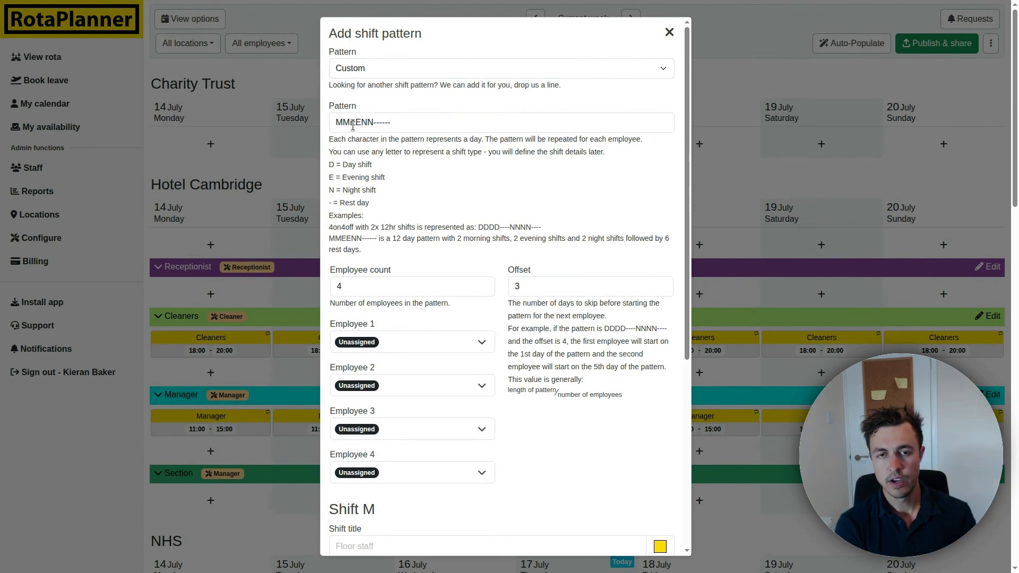
drag(339, 121, 441, 137)
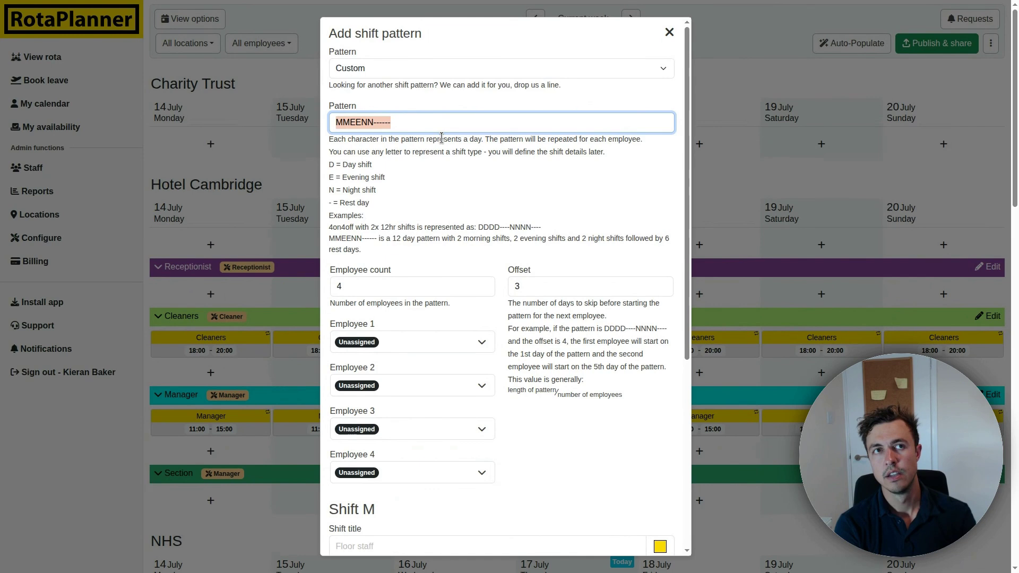
text(EE)
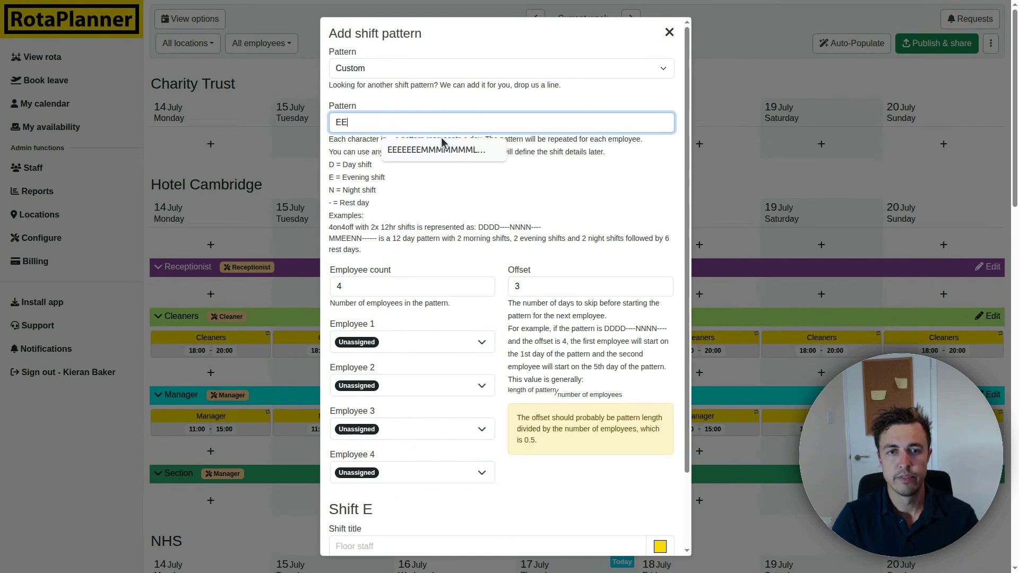
text(EE)
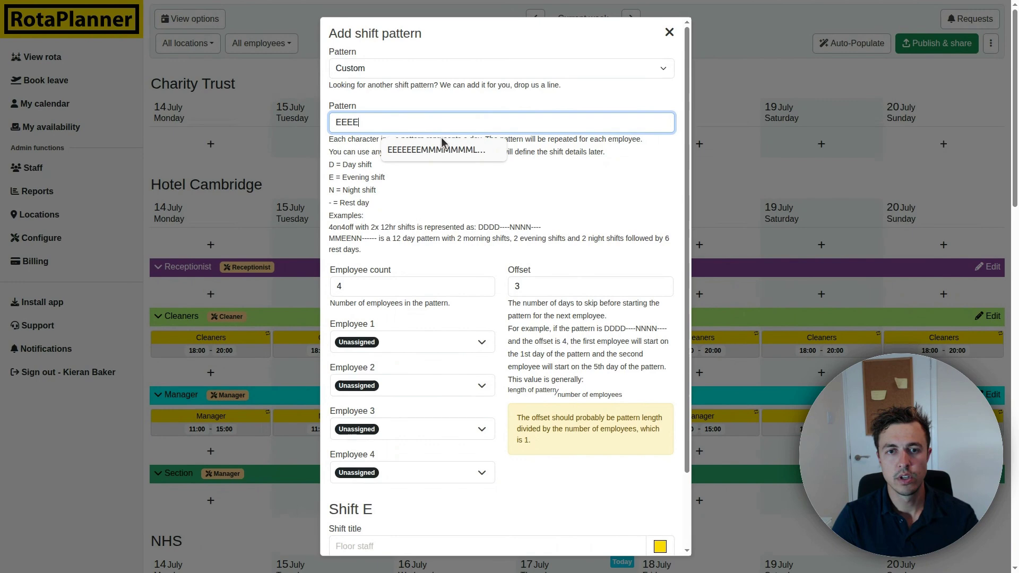
text(EEEM)
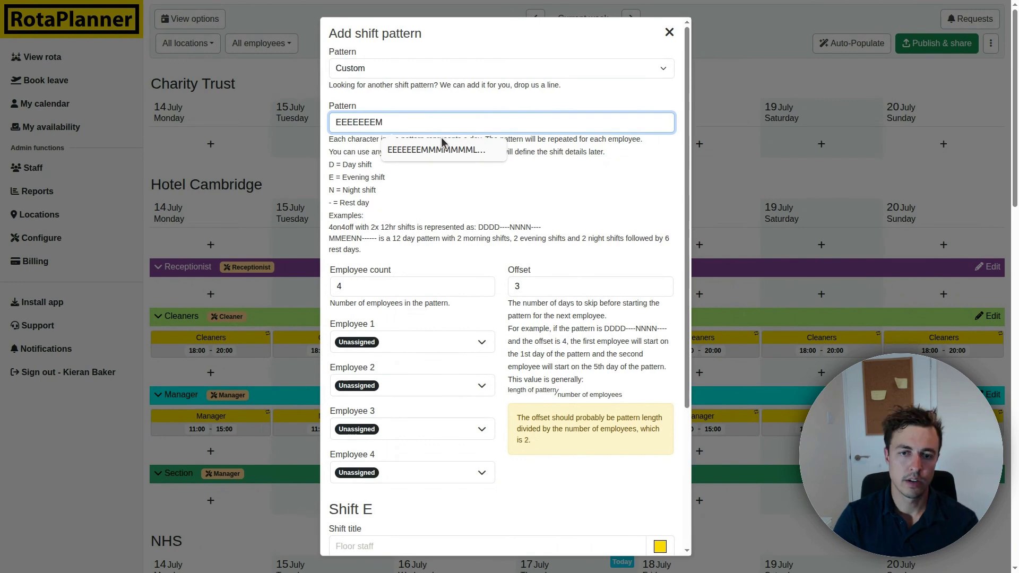
text(MMMMMM)
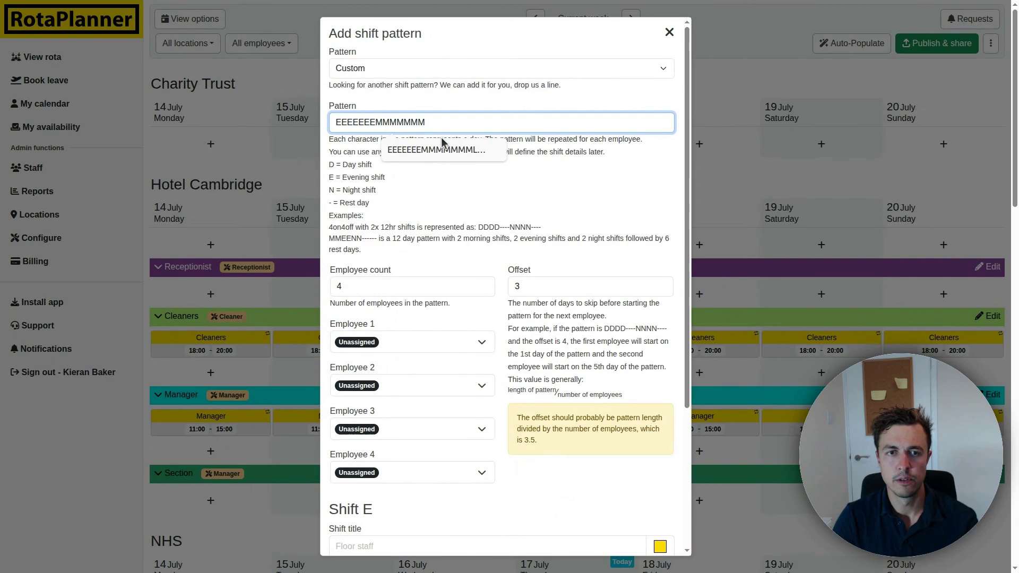
click(441, 149)
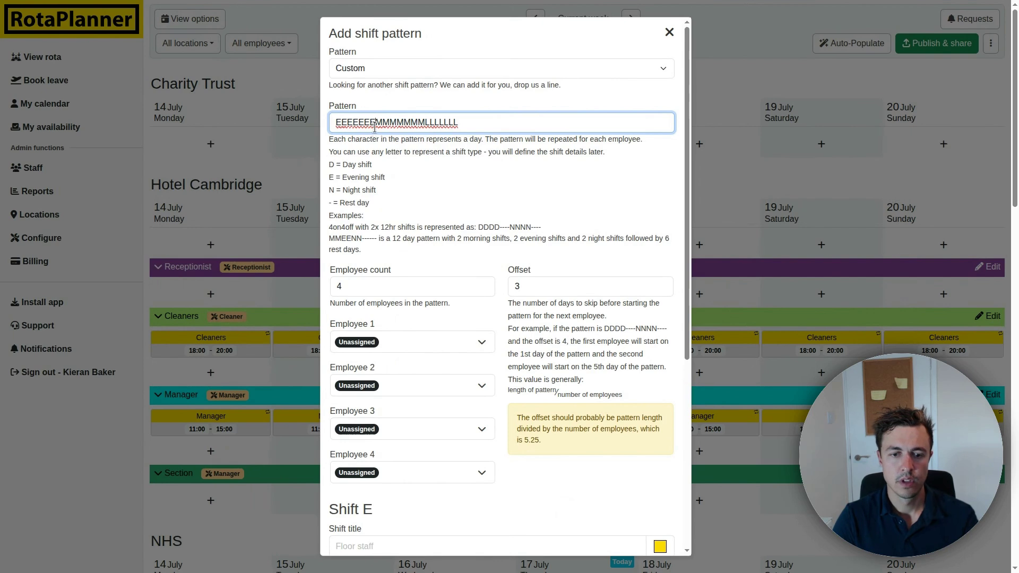
drag(375, 123, 426, 123)
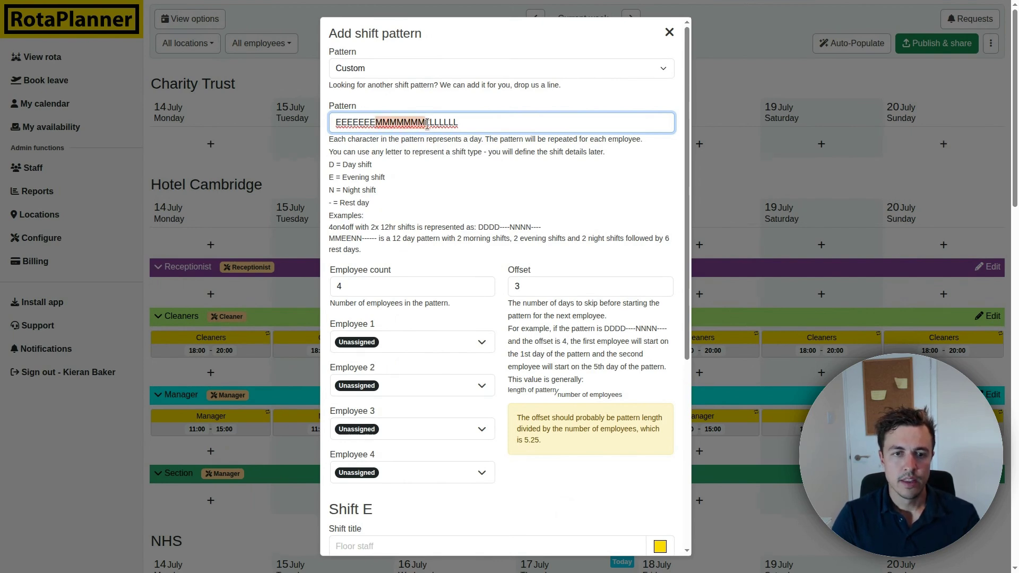
click(467, 123)
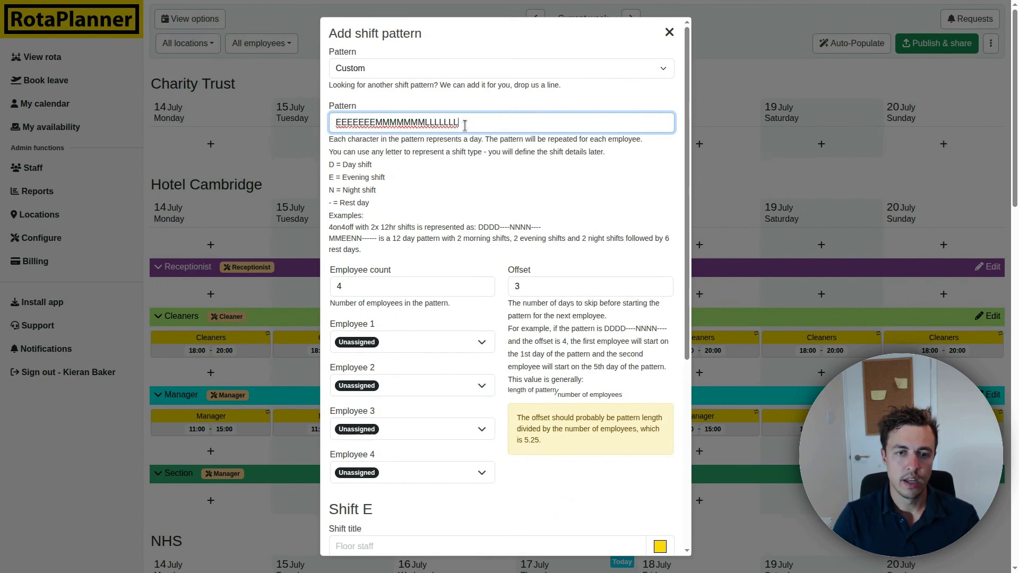
drag(467, 124, 439, 121)
click(425, 123)
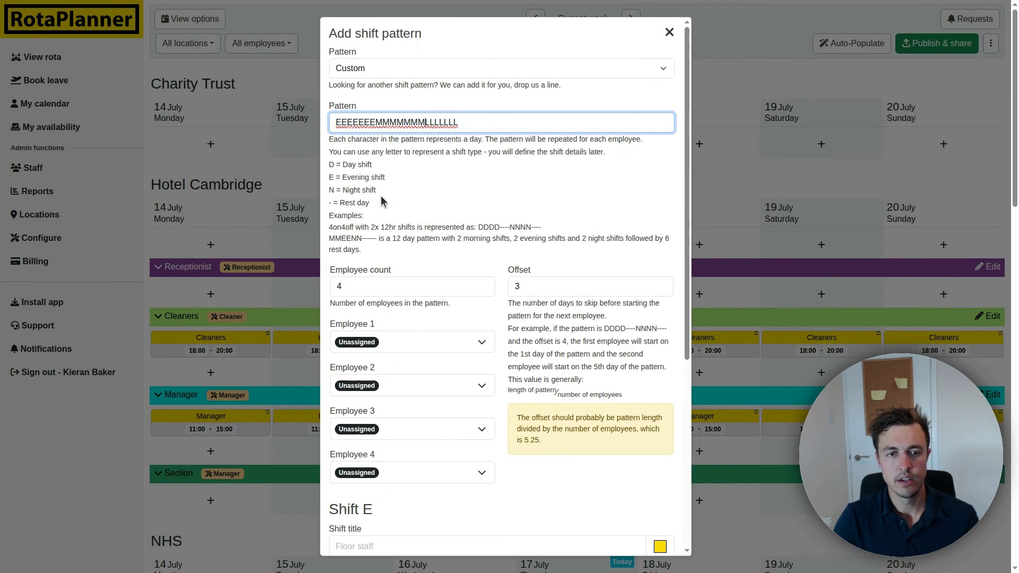
- Set the pattern's employee count to 3 and its offset to 7 days
click(357, 292)
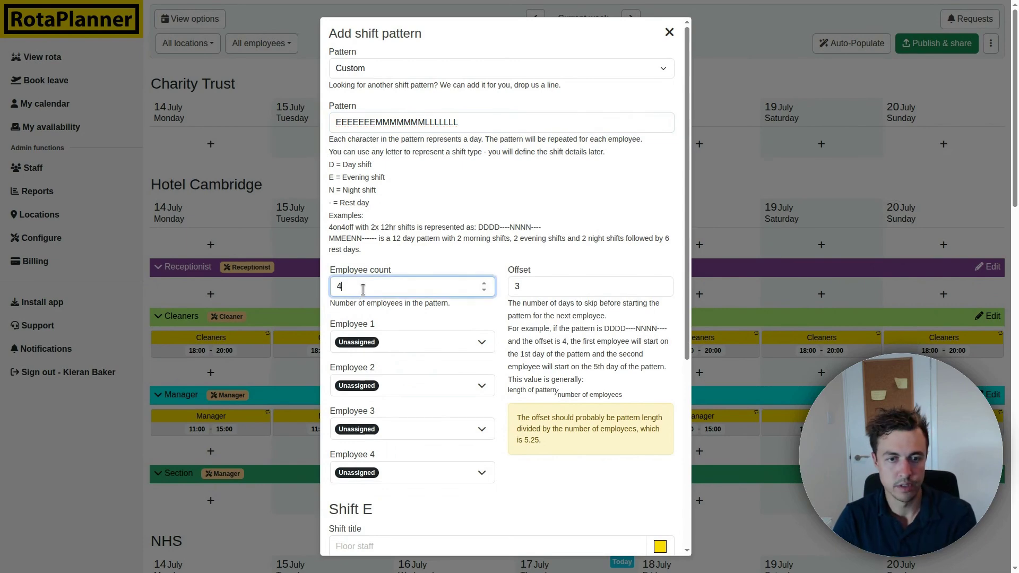
drag(360, 289, 335, 288)
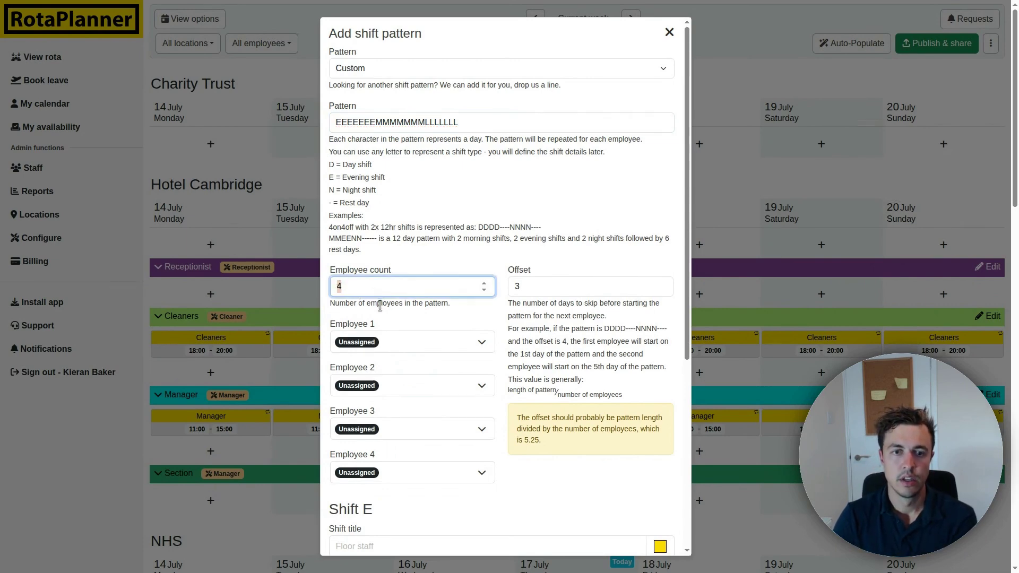
text(3)
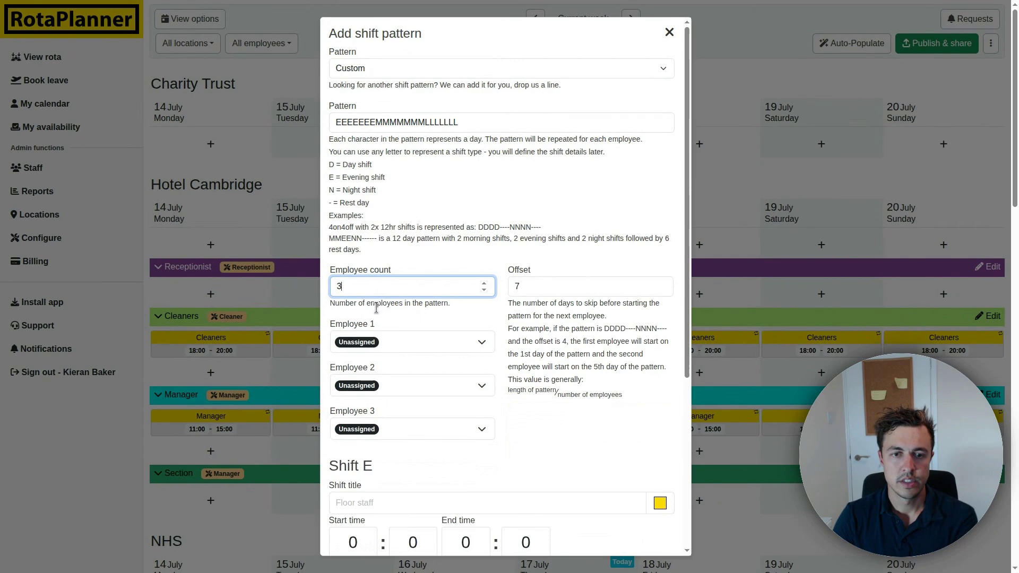
key(Tab)
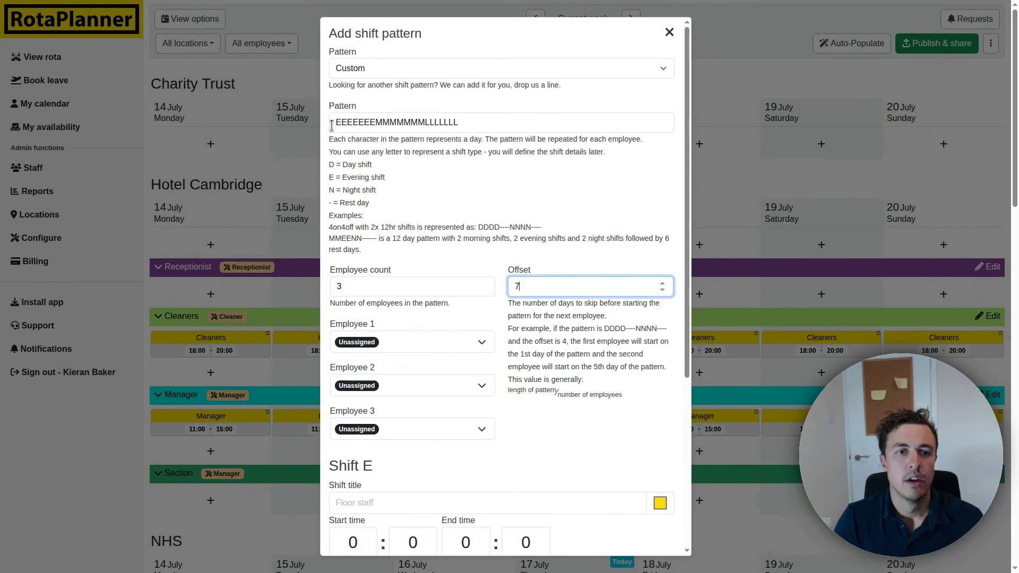
- Examine how the offset lines up with the E, M and L week blocks in the pattern string for each employee
mouse_move(333, 123)
mouse_down()
mouse_move(467, 123)
mouse_move(341, 122)
mouse_move(354, 123)
mouse_up()
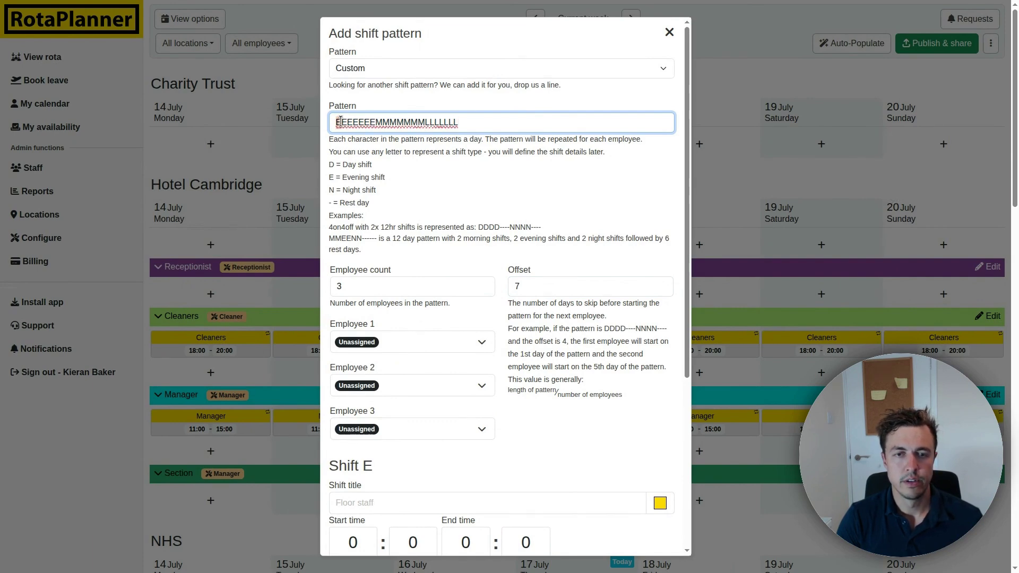
click(369, 126)
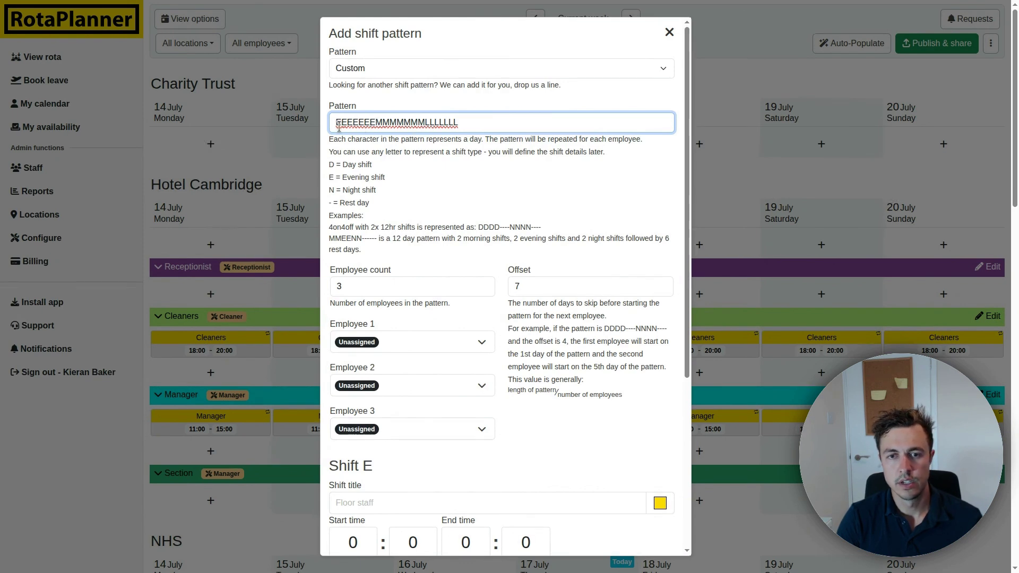
drag(525, 288, 498, 294)
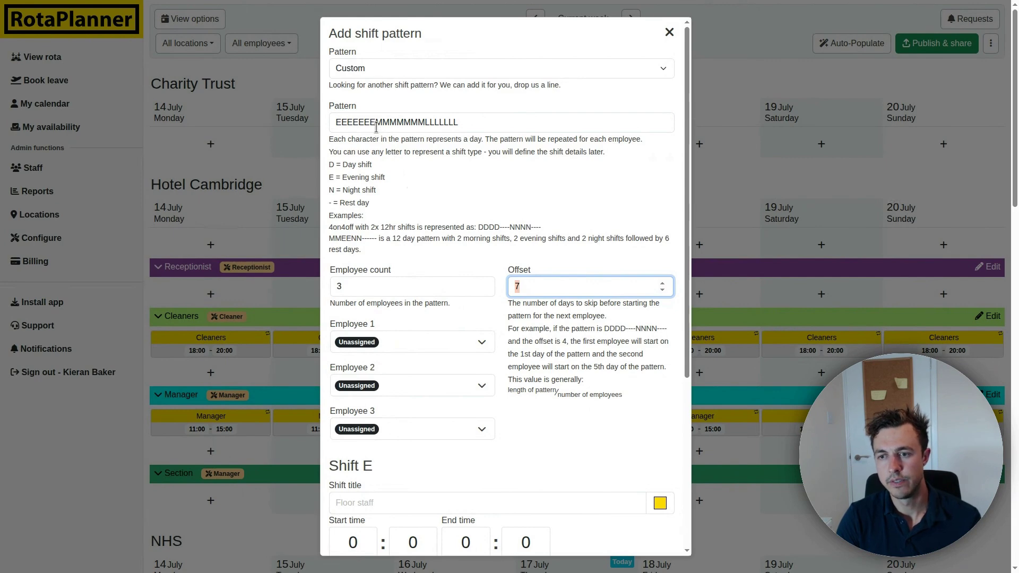
drag(375, 124, 459, 131)
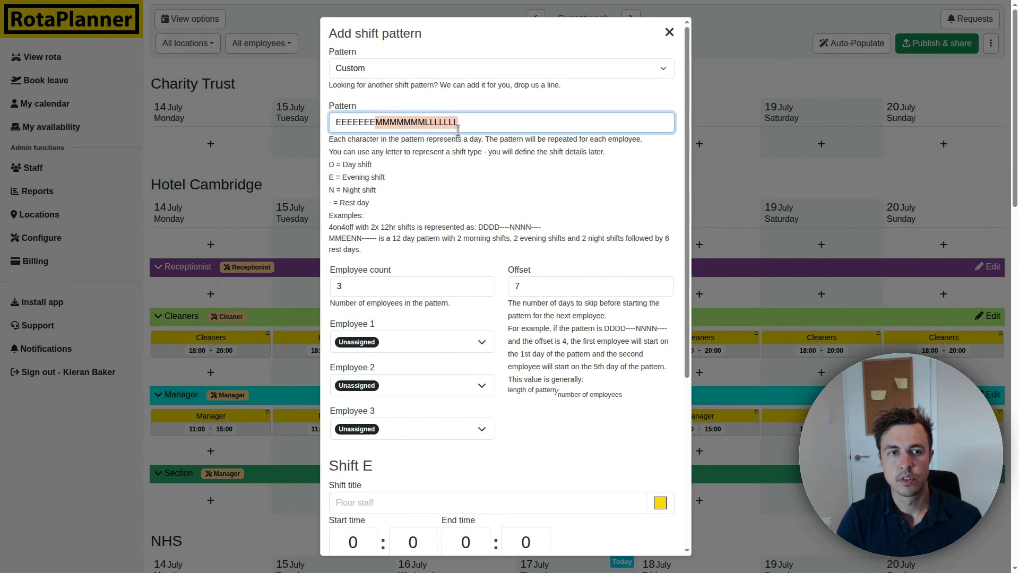
click(463, 168)
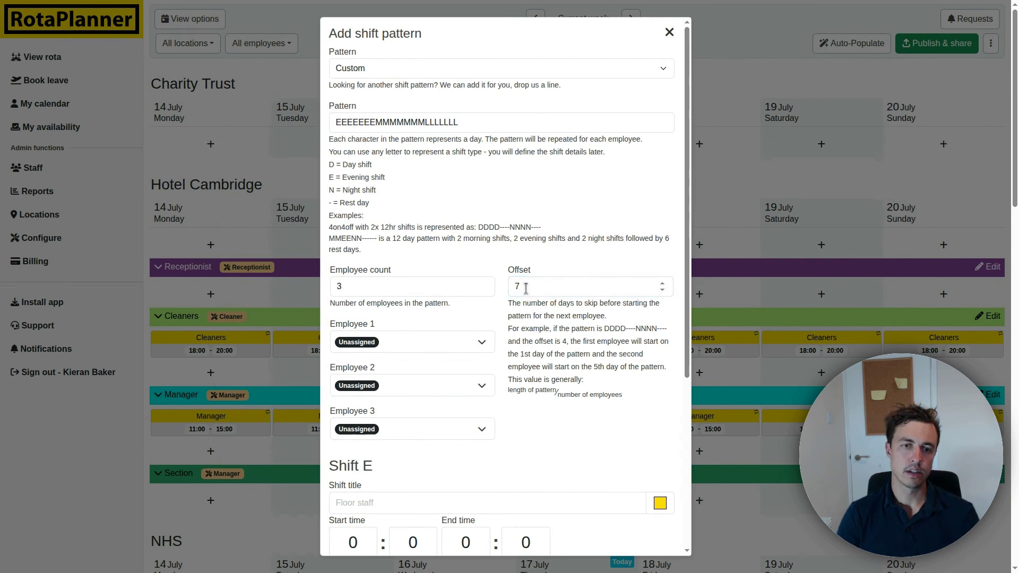
double_click(519, 289)
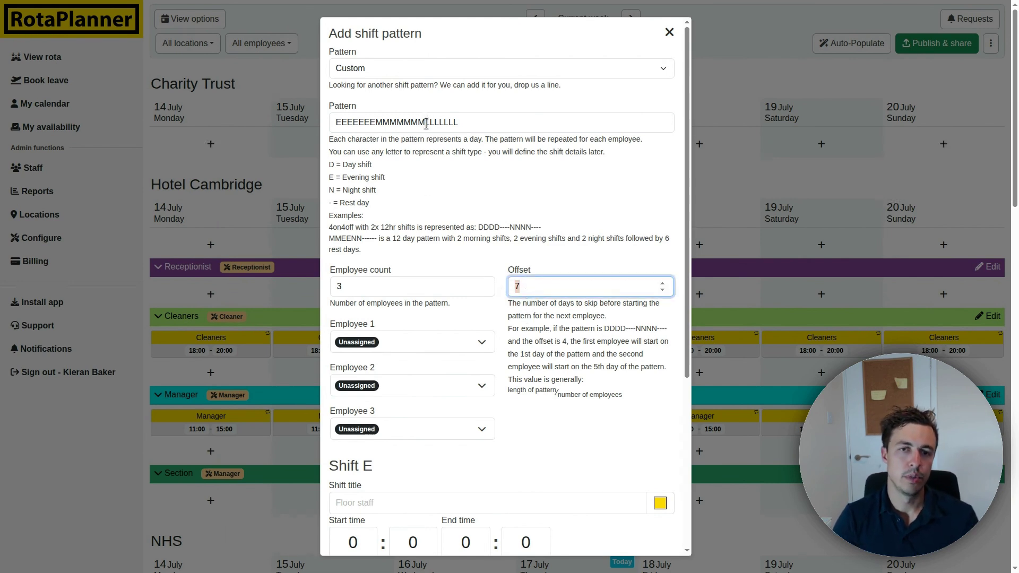
drag(423, 123, 459, 158)
click(458, 159)
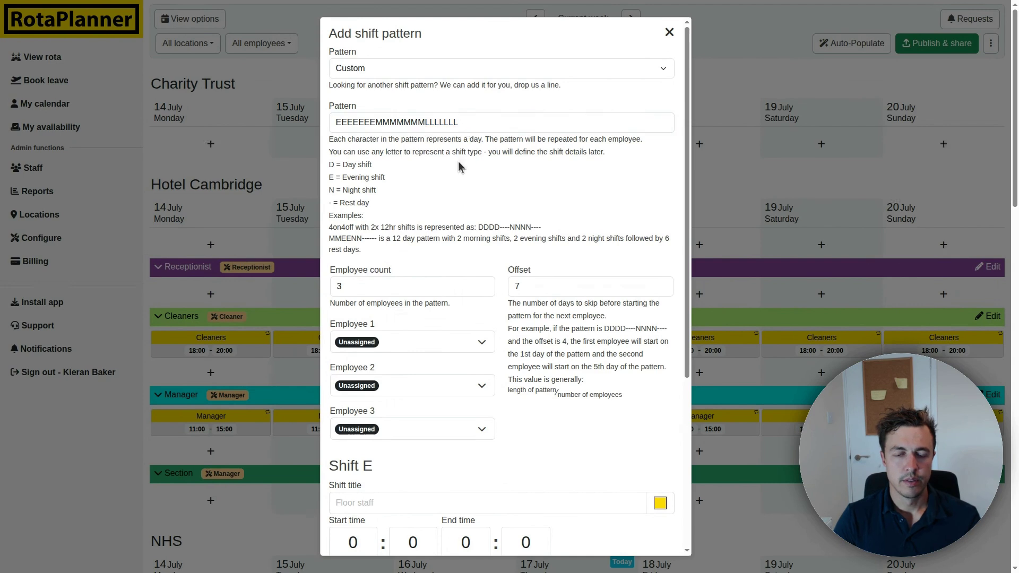